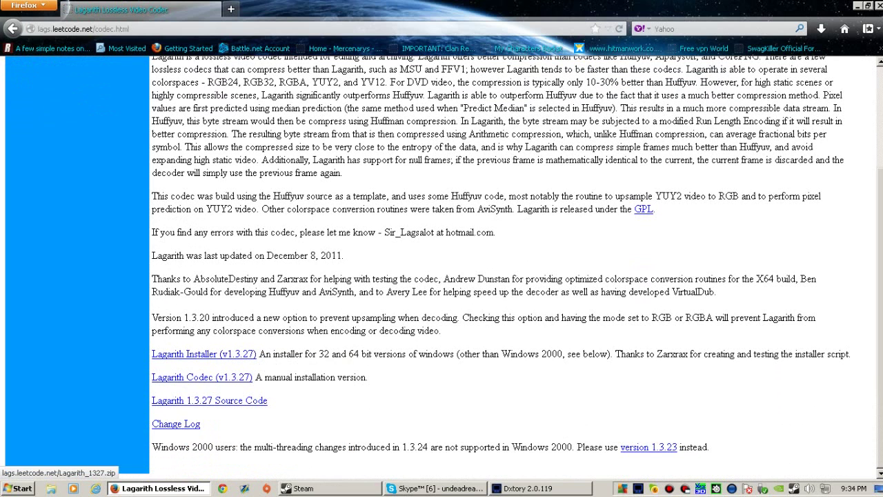
# Review the Lagarith Installer (v1.3.27) entry and the rest of the codec download page.
pyautogui.moveTo(147, 354); pyautogui.dragTo(276, 355)
pyautogui.click(277, 358)
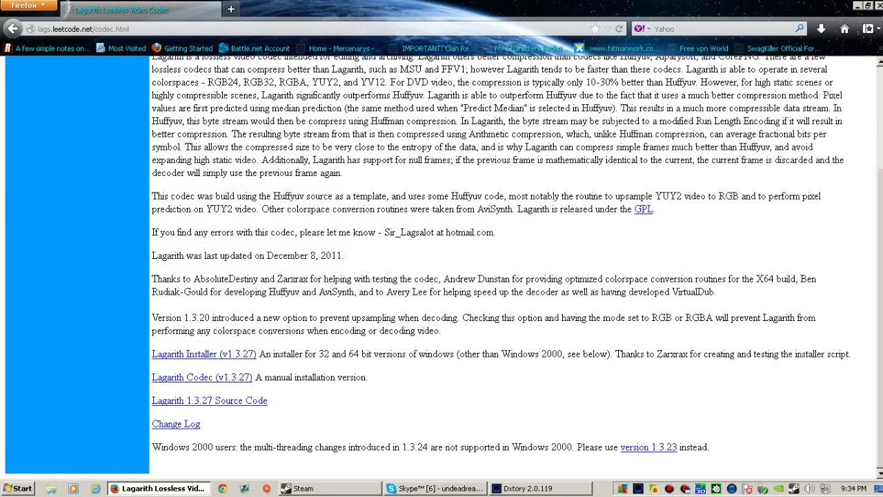
pyautogui.scroll(4, 442, 276)
# Switch to Dxtory and select Dxtory Video Codec as the movie codec.
pyautogui.click(540, 488)
pyautogui.click(365, 147)
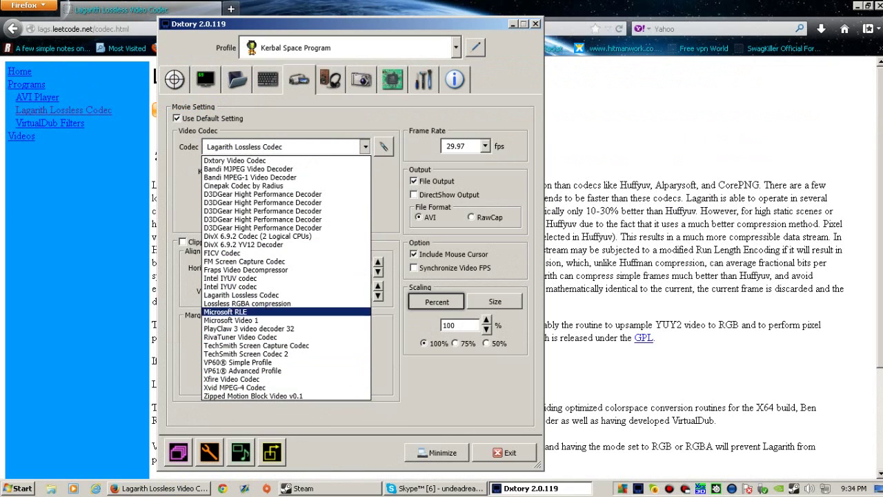
pyautogui.click(235, 160)
# View Dxtory's target information, close the Firefox window, and open the overlay settings.
pyautogui.click(174, 79)
pyautogui.click(206, 79)
pyautogui.click(174, 79)
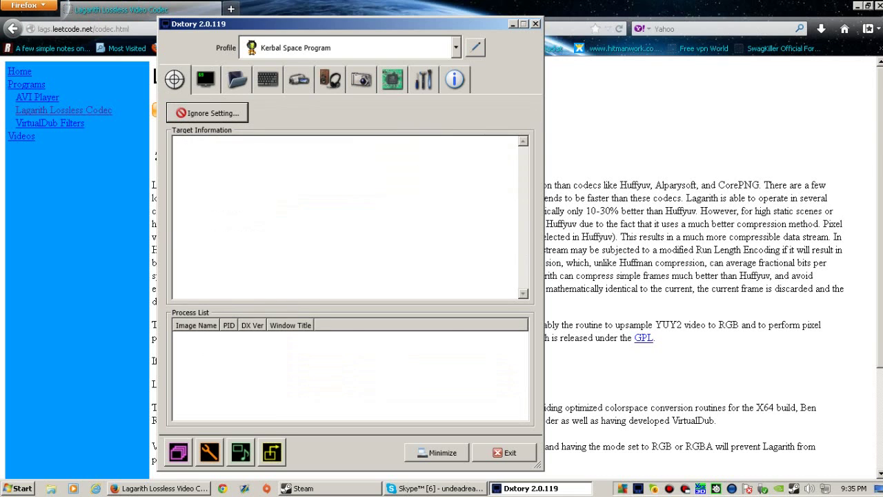
pyautogui.click(880, 5)
pyautogui.click(205, 79)
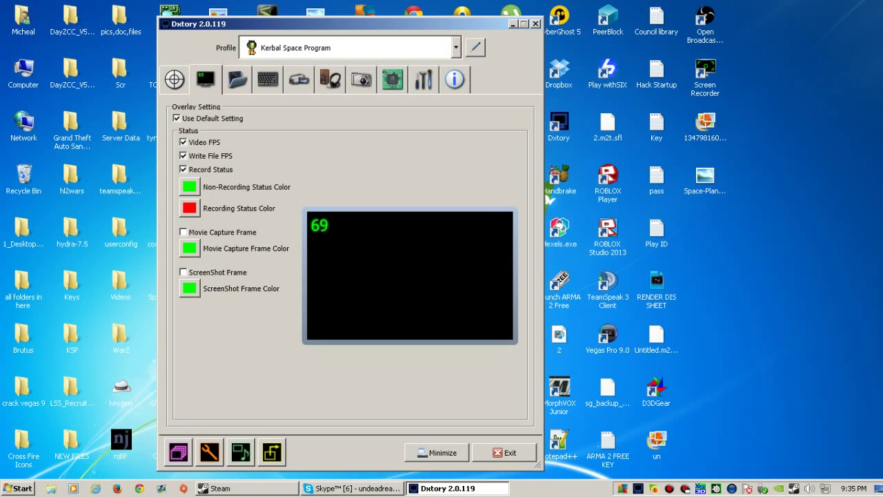
# Open the folder settings and move the Dxtory window toward the upper middle of the desktop.
pyautogui.click(237, 80)
pyautogui.moveTo(345, 24); pyautogui.dragTo(472, 13)
pyautogui.moveTo(403, 12); pyautogui.dragTo(391, 20)
# Examine the options available in the folder settings.
pyautogui.click(309, 181)
pyautogui.click(492, 285)
pyautogui.click(304, 144)
pyautogui.scroll(-6, 475, 250)
pyautogui.scroll(7, 475, 250)
pyautogui.scroll(-8, 475, 249)
pyautogui.click(386, 281)
pyautogui.scroll(3, 414, 276)
pyautogui.scroll(1, 470, 250)
pyautogui.rightClick(732, 488)
pyautogui.click(765, 457)
pyautogui.moveTo(596, 246); pyautogui.dragTo(596, 284)
pyautogui.scroll(2, 475, 250)
pyautogui.scroll(4, 475, 250)
pyautogui.scroll(-4, 475, 250)
pyautogui.scroll(4, 474, 250)
pyautogui.scroll(1, 474, 250)
pyautogui.scroll(-1, 475, 250)
pyautogui.scroll(1, 475, 250)
pyautogui.press('Escape')
# Clear the Start/Stop Auto Repeat ScreenShot hotkey and assign F10 to Execute Single ScreenShot.
pyautogui.click(383, 76)
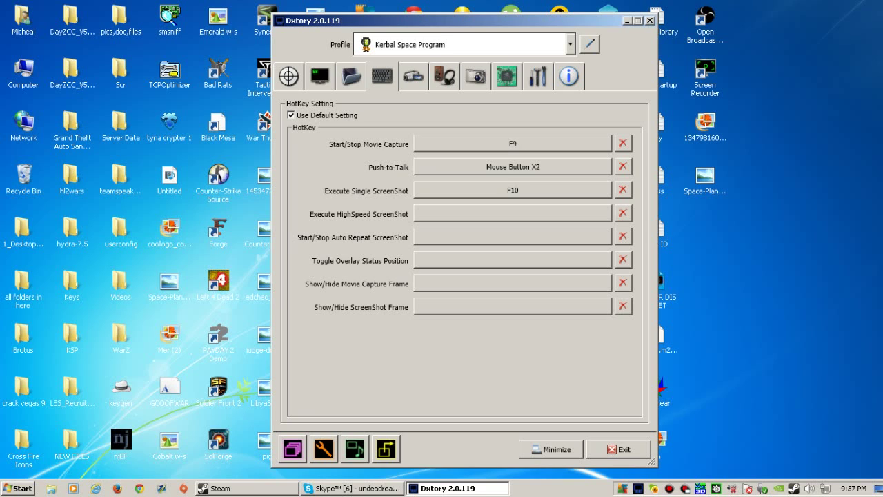
pyautogui.click(513, 236)
pyautogui.click(513, 236)
pyautogui.click(512, 237)
pyautogui.click(623, 236)
pyautogui.click(513, 190)
pyautogui.press('F10')
# Open the movie settings and set the recording frame rate to 29.97 fps.
pyautogui.click(414, 76)
pyautogui.click(587, 143)
pyautogui.click(581, 173)
pyautogui.click(599, 143)
pyautogui.click(600, 142)
pyautogui.click(600, 143)
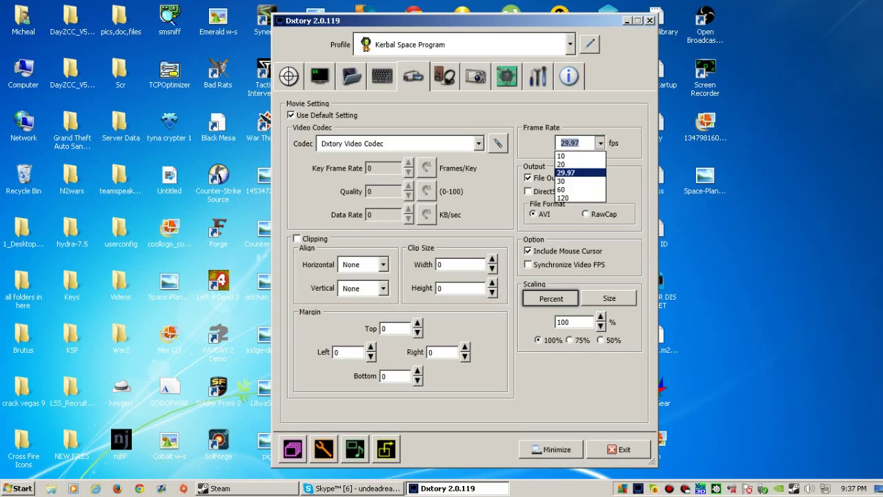
pyautogui.press('Return')
pyautogui.press('F4')
pyautogui.press('Up')
pyautogui.press('Return')
# Change the video codec to Lagarith Lossless Codec in the movie settings.
pyautogui.click(497, 143)
pyautogui.press('Escape')
pyautogui.click(479, 144)
pyautogui.click(479, 144)
pyautogui.click(479, 144)
pyautogui.press('Escape')
pyautogui.click(478, 143)
pyautogui.click(479, 144)
pyautogui.click(479, 143)
pyautogui.click(400, 291)
# Open the Lagarith codec's configuration, choose its mode, and confirm the dialog.
pyautogui.click(498, 144)
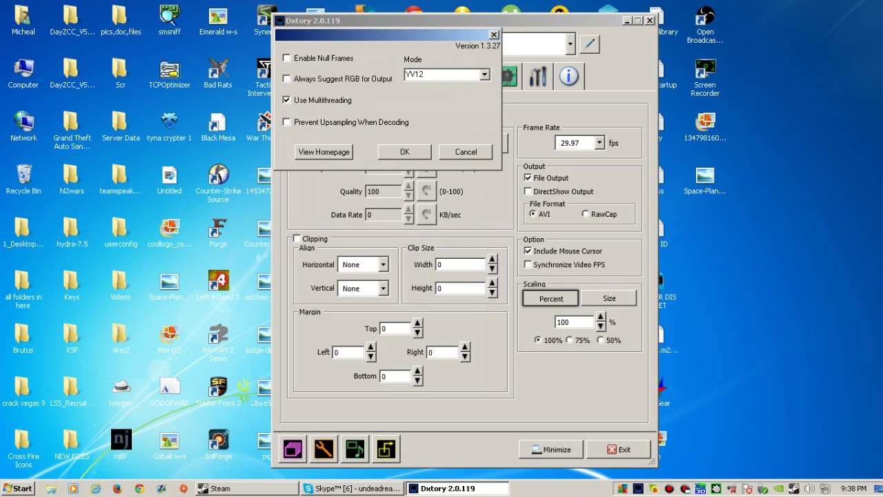
pyautogui.doubleClick(415, 75)
pyautogui.click(485, 74)
pyautogui.press('Down')
pyautogui.press('Down')
pyautogui.press('Down')
pyautogui.press('Return')
pyautogui.press('Return')
# Examine the audio settings for tracks 1 and 2, comparing their devices and PCM audio formats.
pyautogui.click(444, 76)
pyautogui.moveTo(630, 277); pyautogui.dragTo(631, 337)
pyautogui.scroll(-4, 532, 324)
pyautogui.click(324, 136)
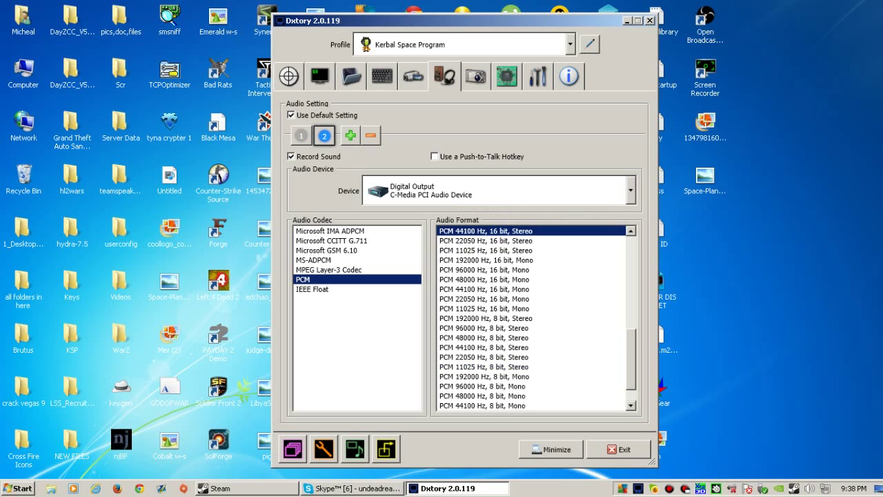
pyautogui.scroll(4, 531, 318)
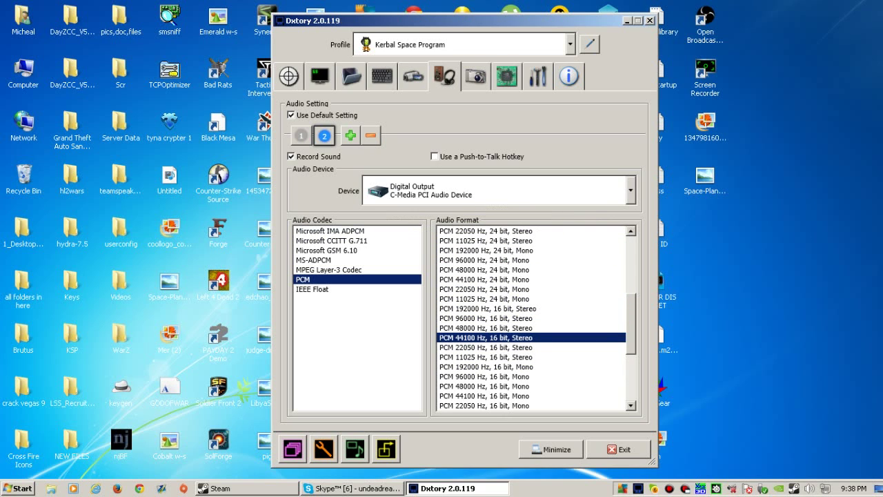
pyautogui.click(301, 136)
pyautogui.click(323, 135)
pyautogui.click(301, 135)
pyautogui.click(324, 136)
# View the screenshot settings and open the advanced settings.
pyautogui.click(476, 77)
pyautogui.click(506, 75)
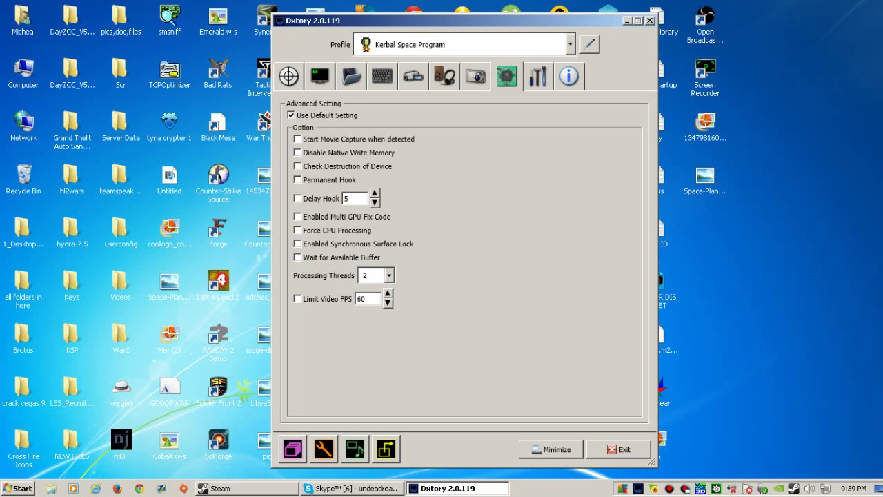